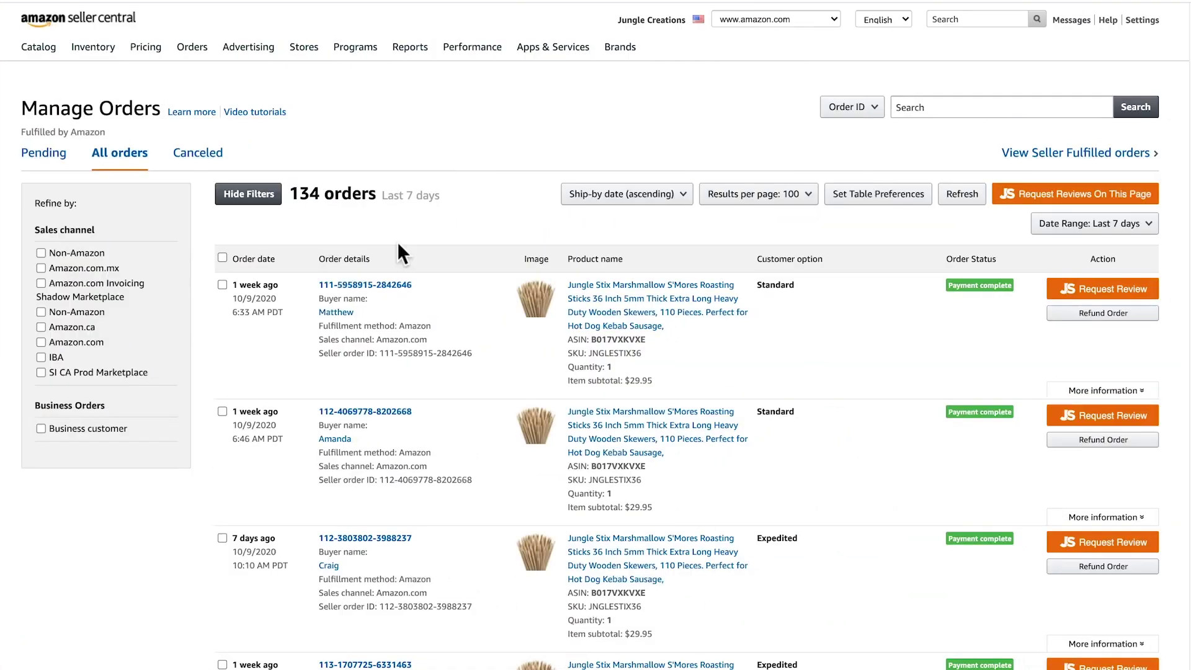
# Step: Open an order's Order Details page from its Order ID link in Seller Central
pyautogui.click(388, 286)
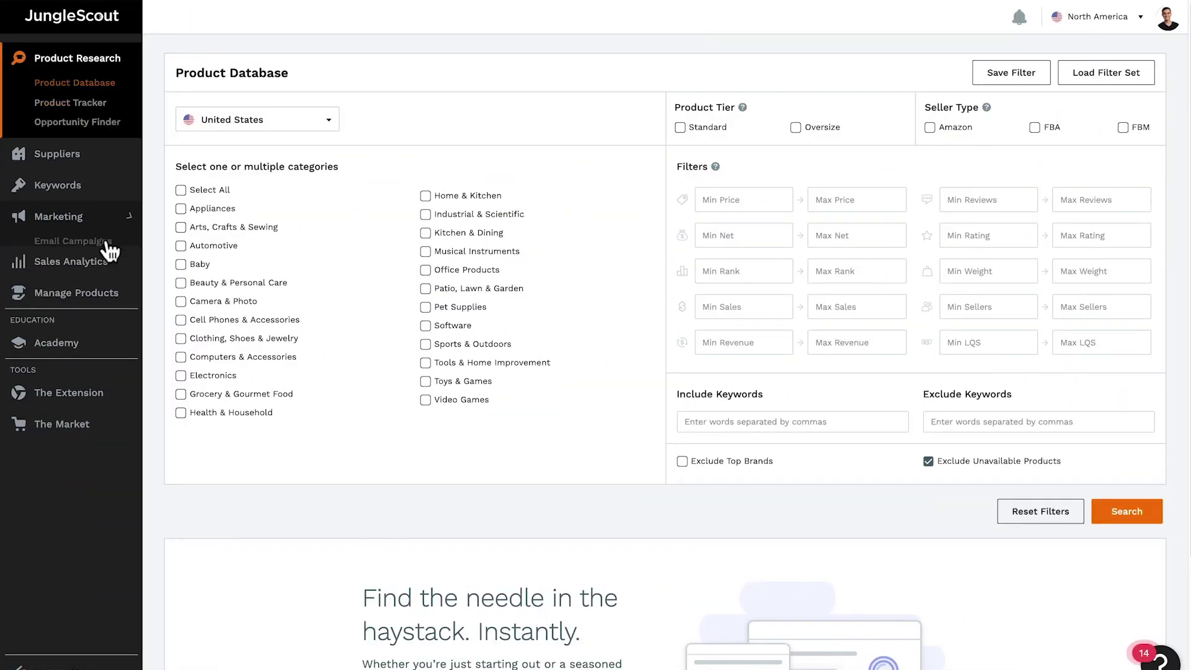
# Step: Go to Marketing > Review Automation to see the requests-sent graph and order status table
pyautogui.click(106, 218)
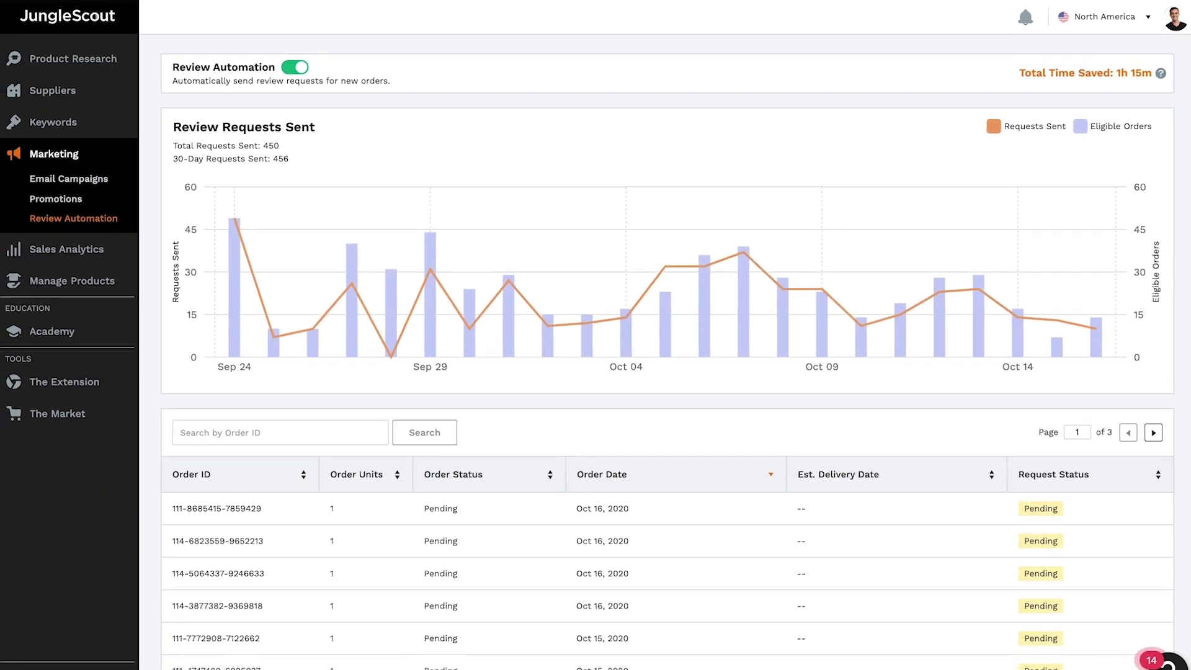
pyautogui.scroll(-3, 665, 354)
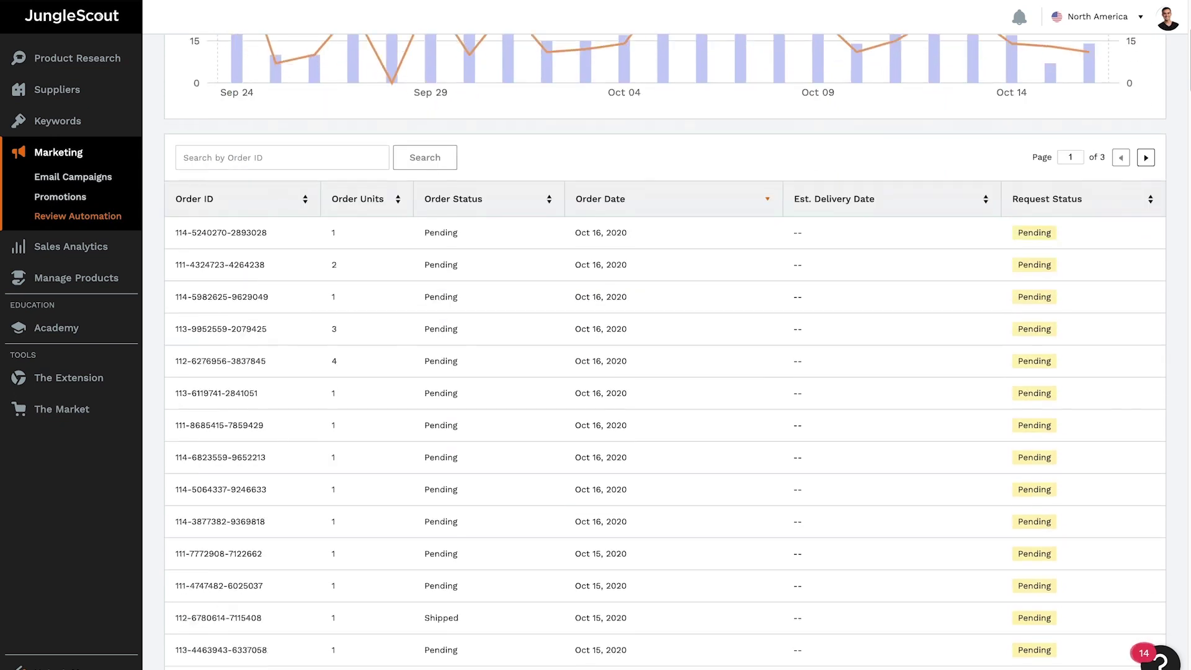
pyautogui.scroll(-3, 665, 354)
pyautogui.scroll(-2, 666, 353)
pyautogui.scroll(-2, 665, 354)
pyautogui.scroll(-3, 665, 354)
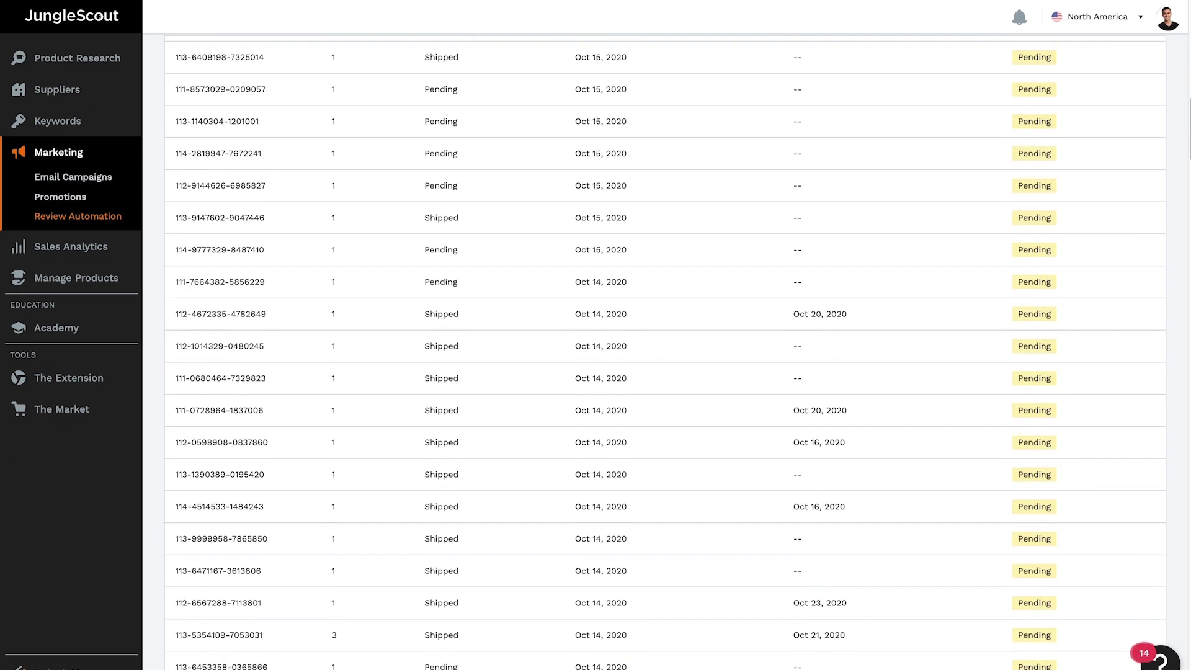
pyautogui.scroll(-3, 666, 353)
pyautogui.scroll(-3, 665, 354)
pyautogui.scroll(-2, 664, 355)
pyautogui.scroll(-1, 665, 355)
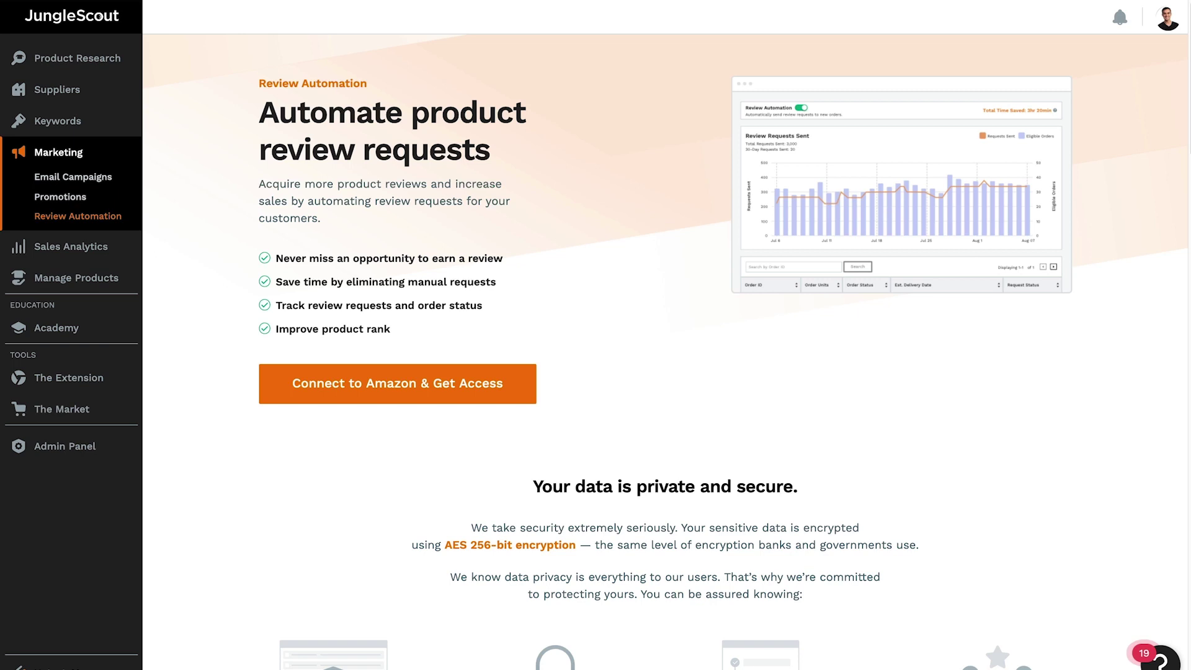
# Step: Start the Connect to Amazon & Get Access flow and play the account-syncing tutorial video
pyautogui.click(472, 385)
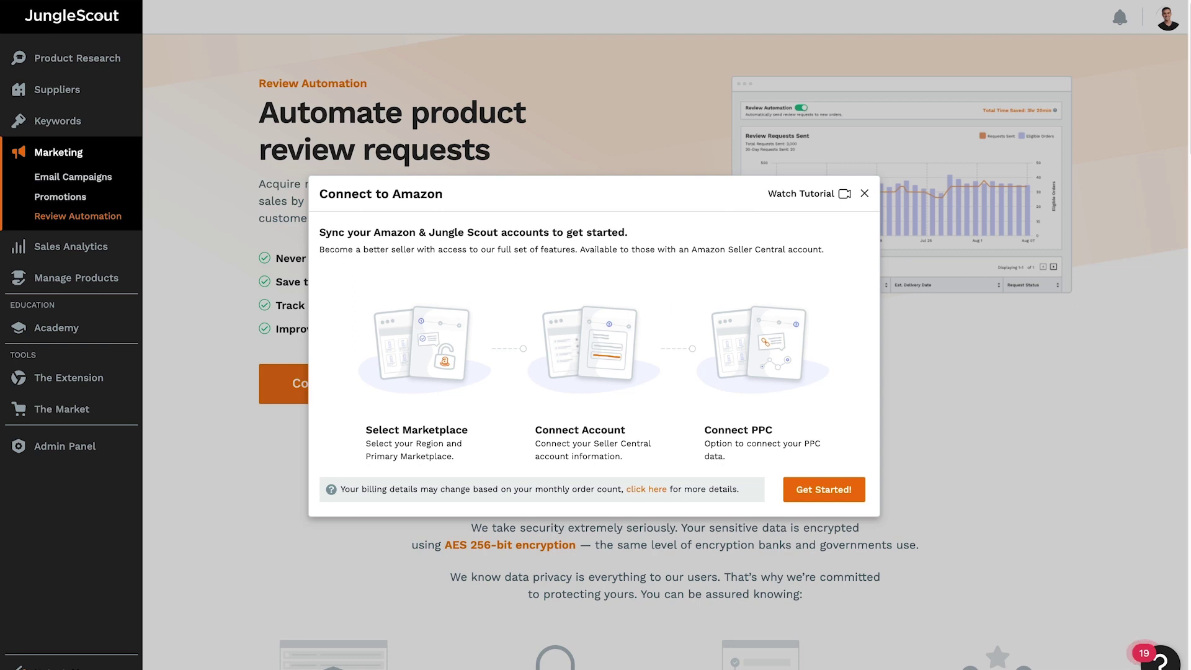
pyautogui.click(809, 194)
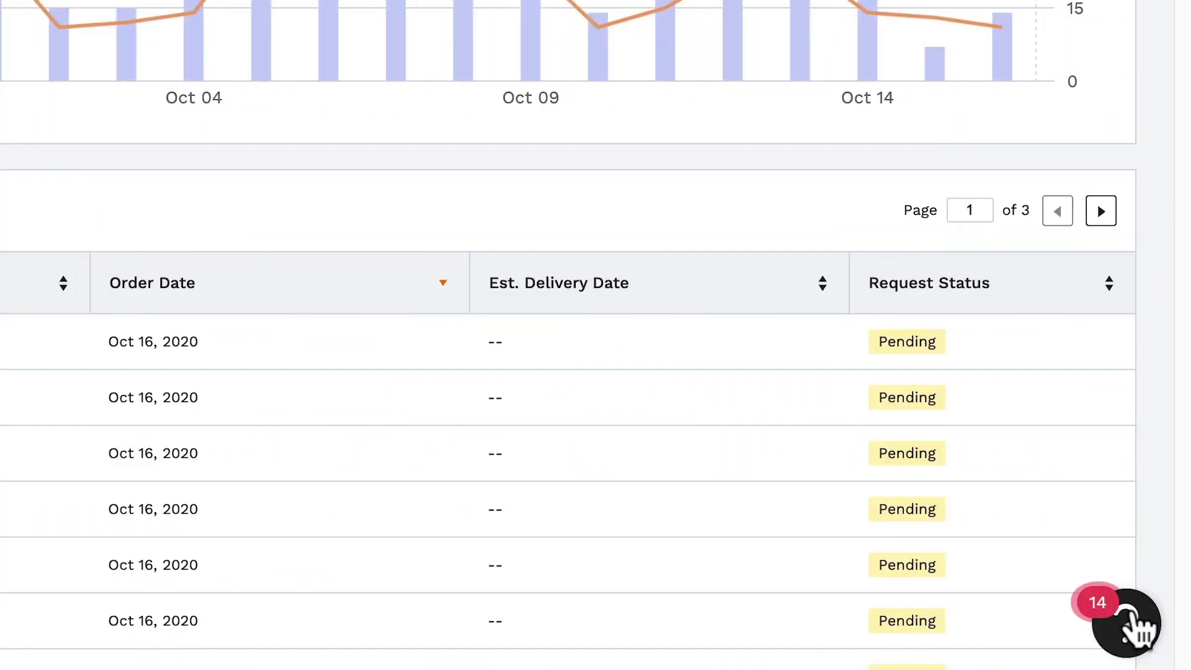
# Step: Bring up the Help Center panel to show the Review Automation Feature Overview article
pyautogui.click(1129, 614)
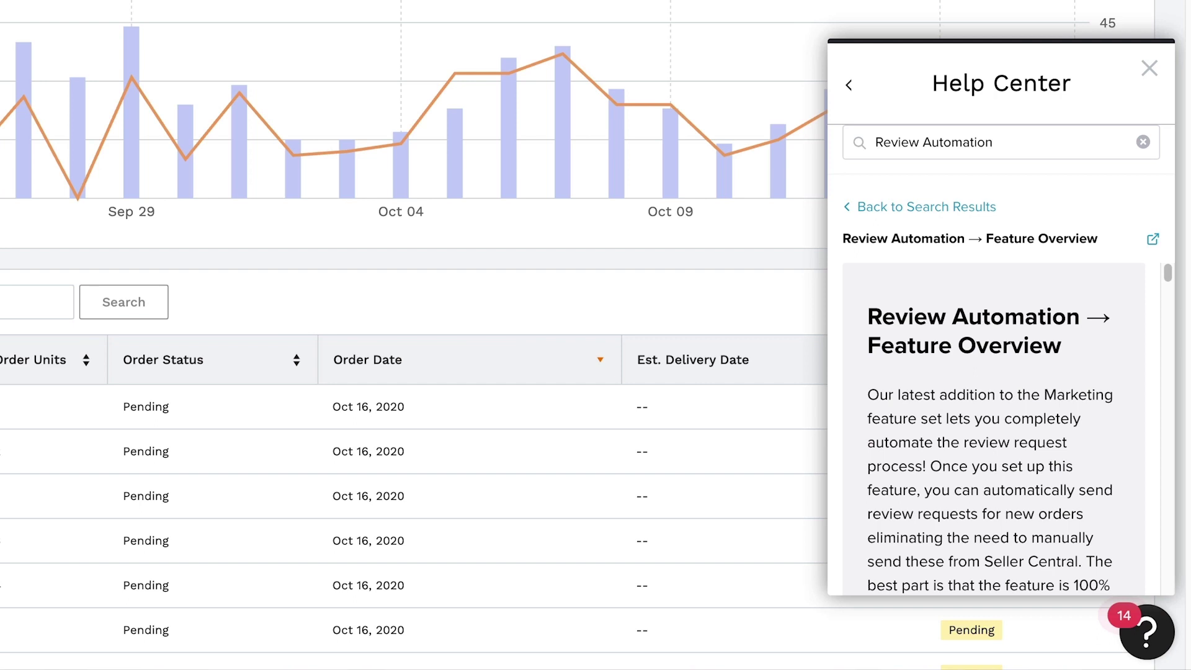